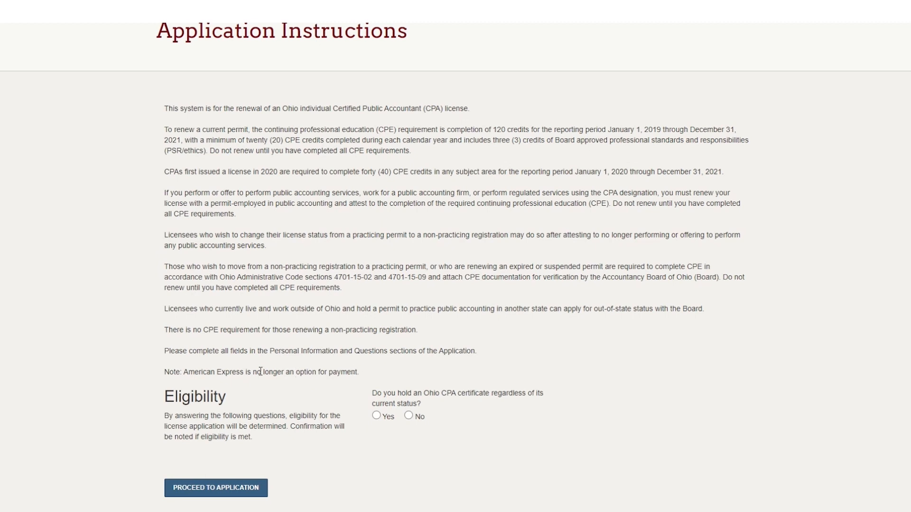
Answer Yes to holding an Ohio CPA certificate in the eligibility question and proceed to the application.
drag(165, 372, 362, 376)
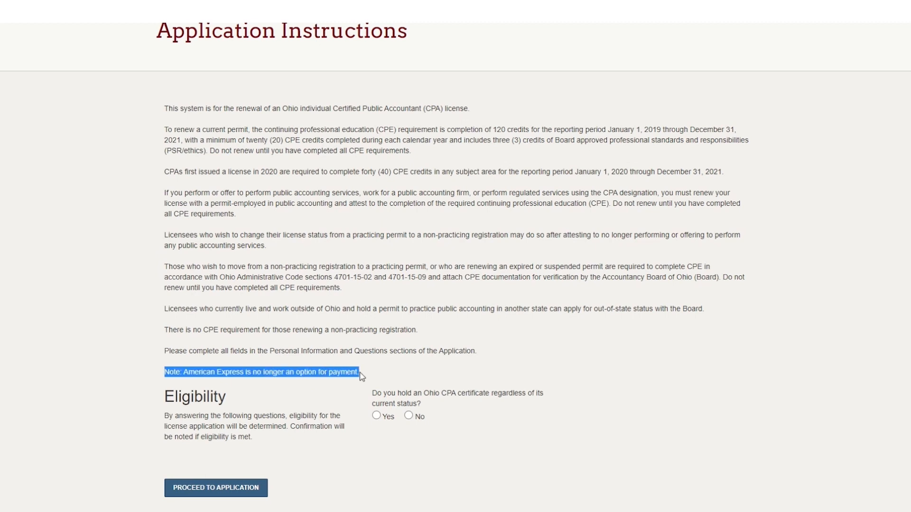
click(438, 377)
click(376, 416)
scroll(246, 428, down, 2)
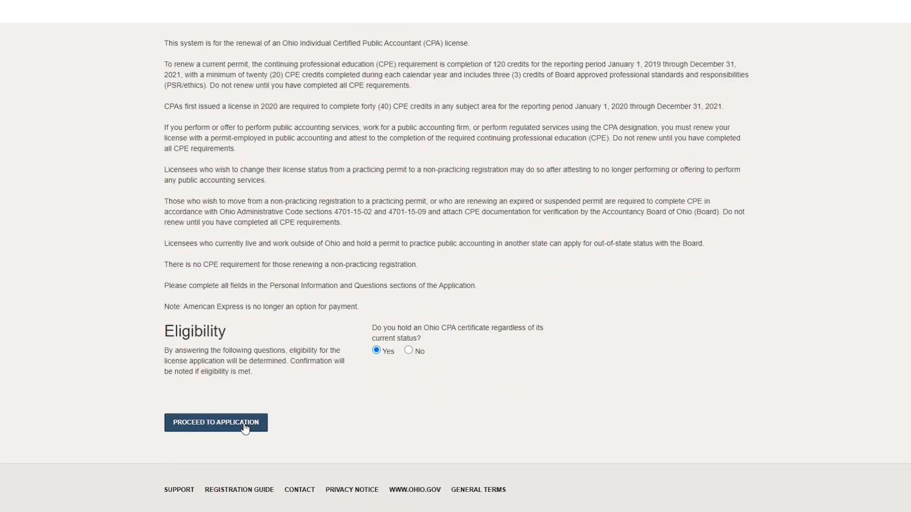
click(245, 428)
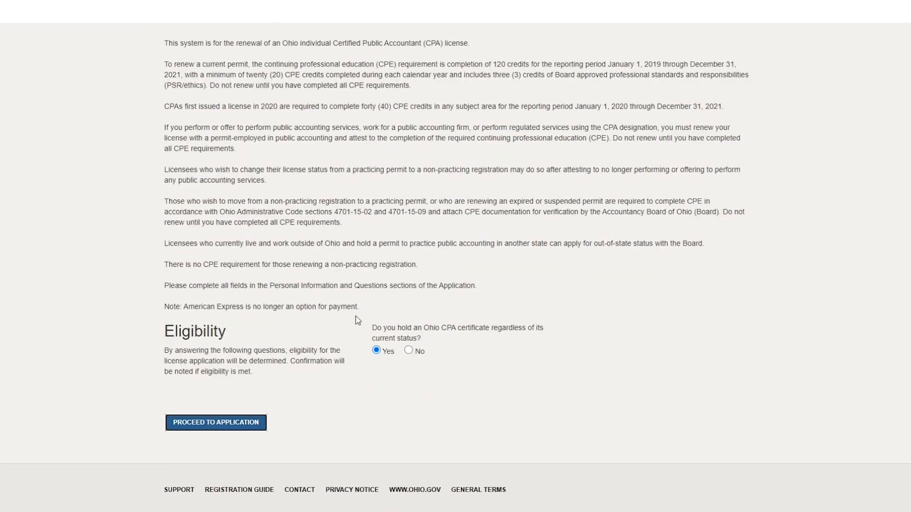
Open the license mailing address for changing, bring up the form for adding a new address and cancel it.
scroll(358, 320, down, 3)
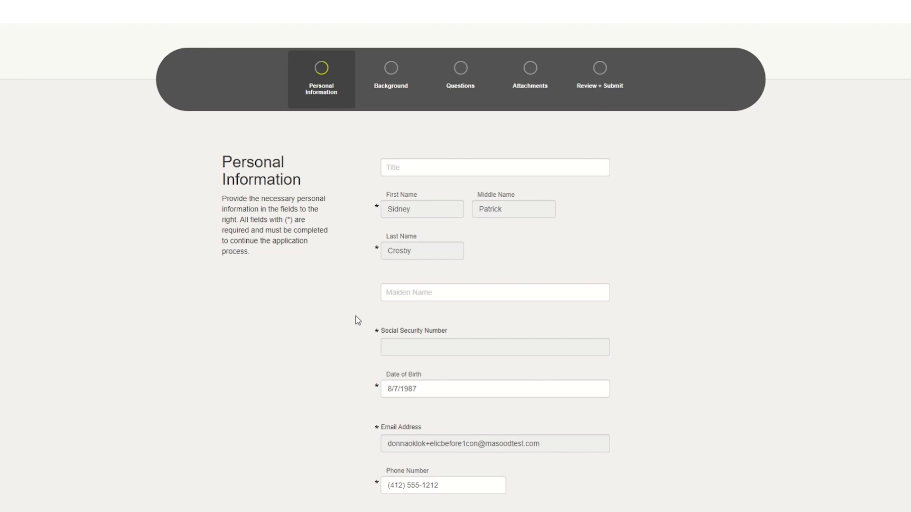
scroll(358, 321, down, 15)
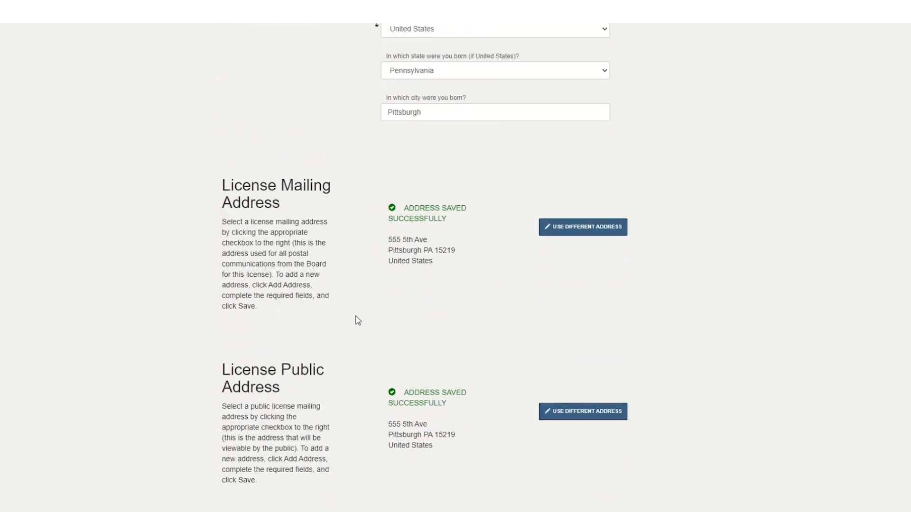
scroll(357, 321, down, 2)
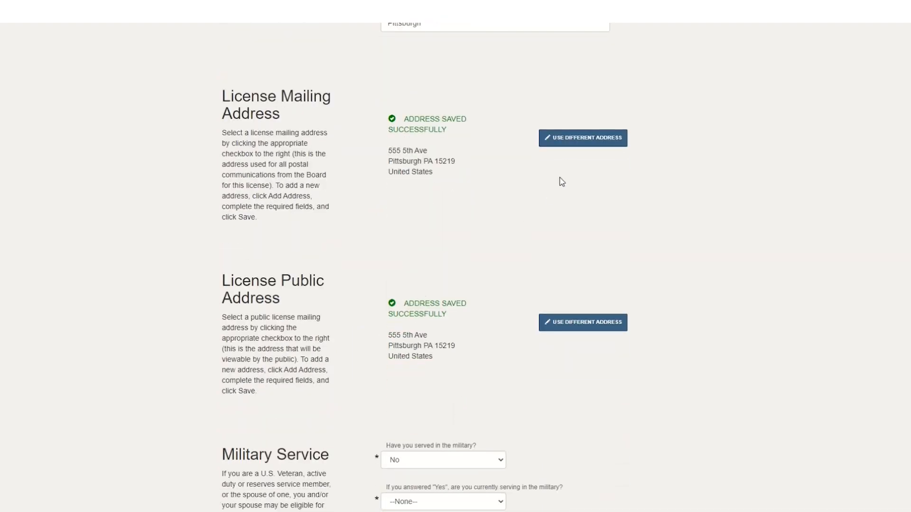
click(565, 144)
click(416, 174)
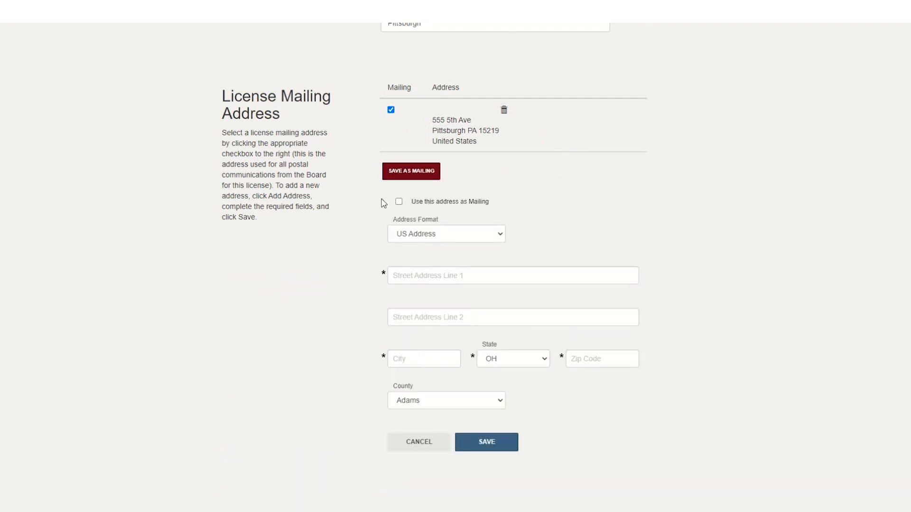
scroll(382, 202, down, 1)
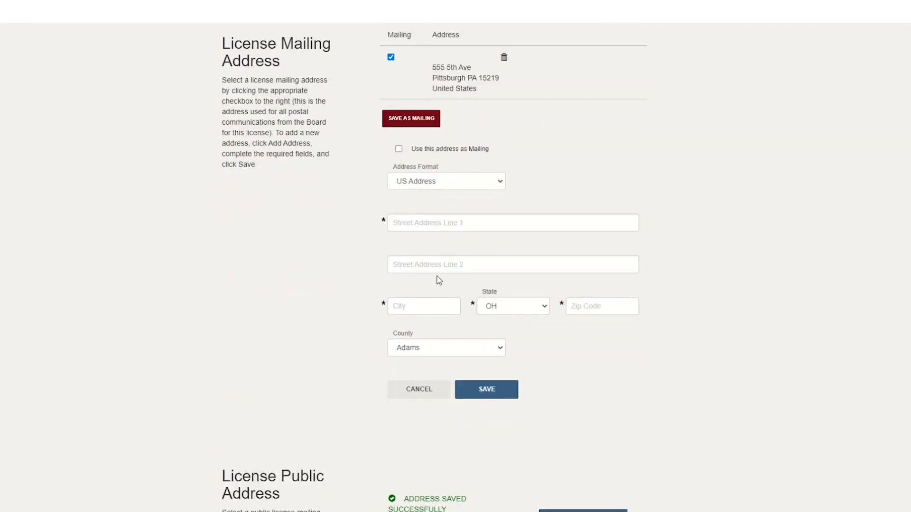
click(419, 390)
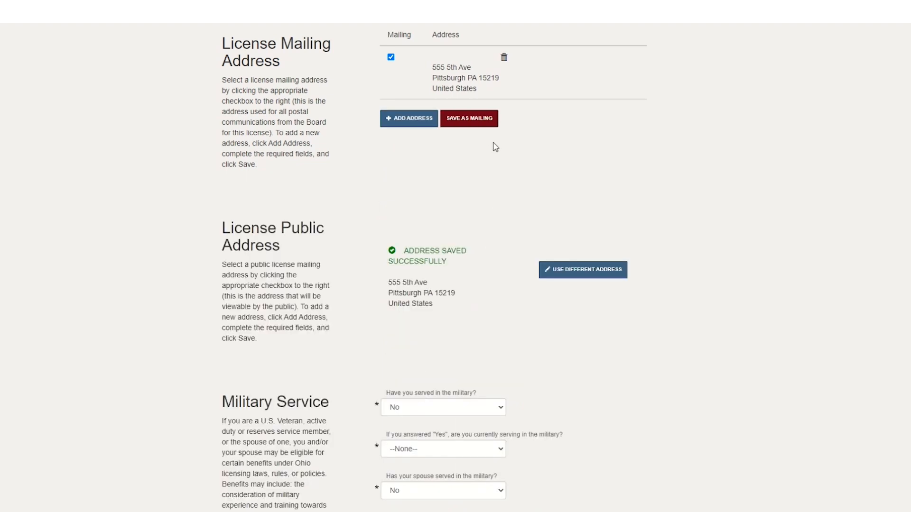
Save the Personal Information section with the existing addresses and military service answers, and continue to the Background section.
scroll(508, 160, up, 1)
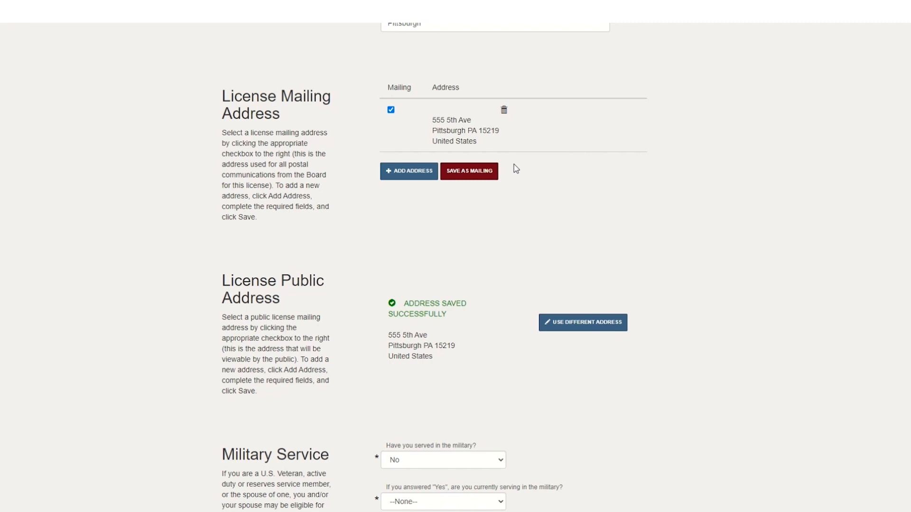
scroll(516, 169, down, 8)
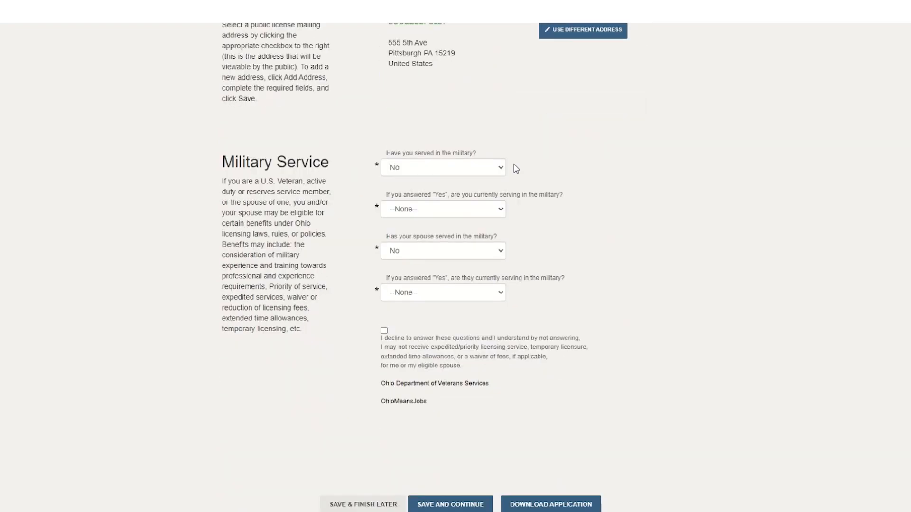
click(444, 420)
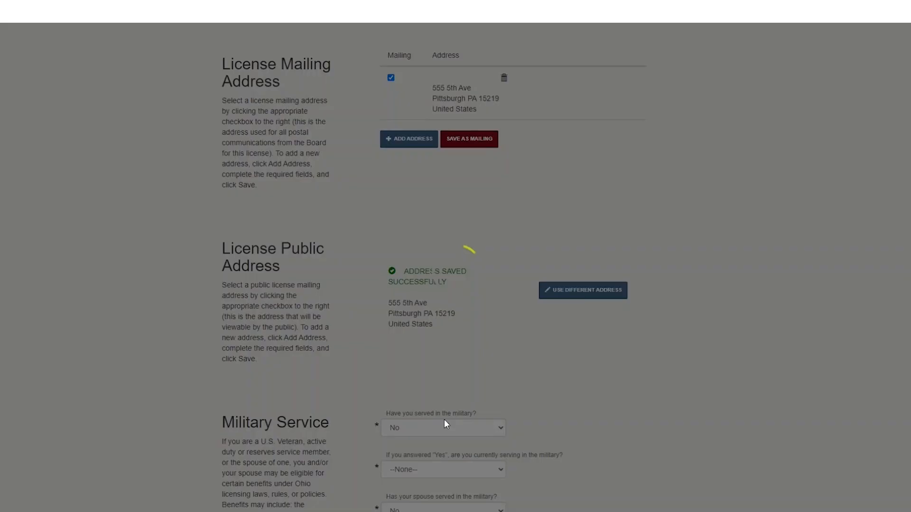
Save the Background section without adding education or work history, and save the Questions section to reach Attachments.
scroll(641, 395, down, 3)
scroll(641, 395, down, 1)
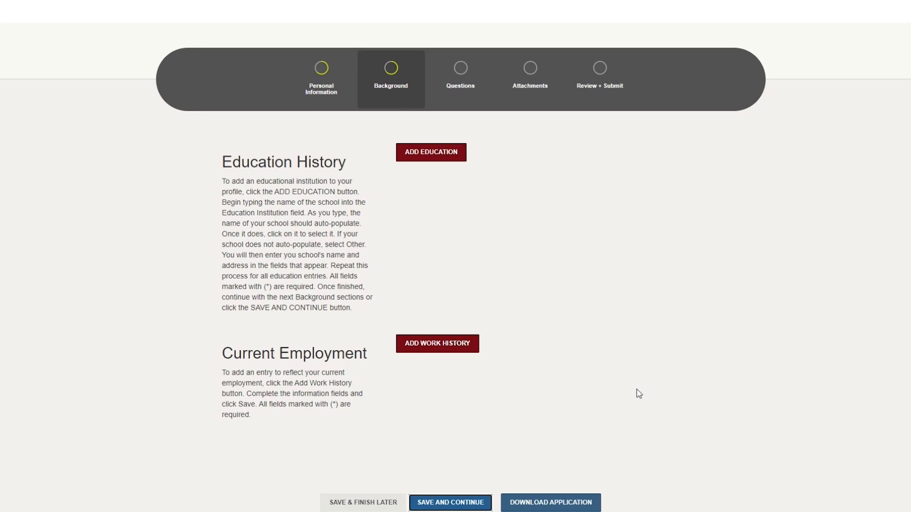
scroll(638, 393, down, 2)
click(432, 427)
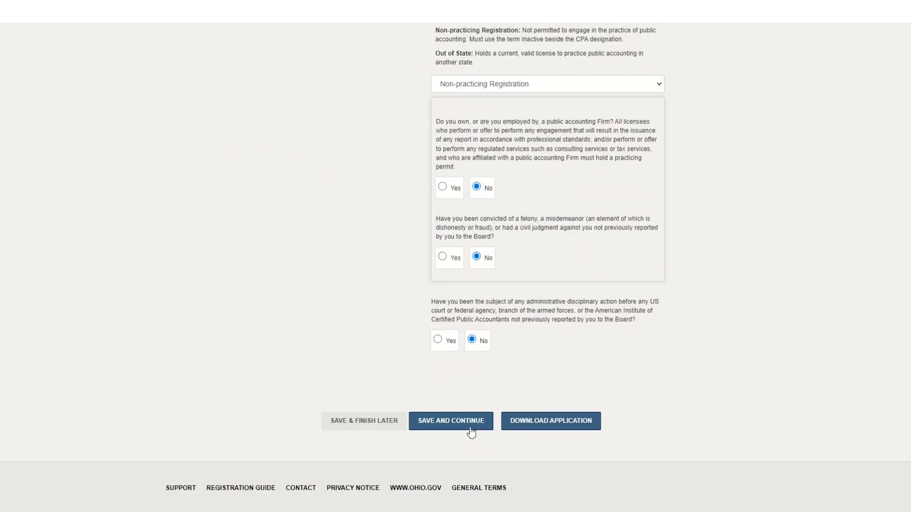
click(463, 422)
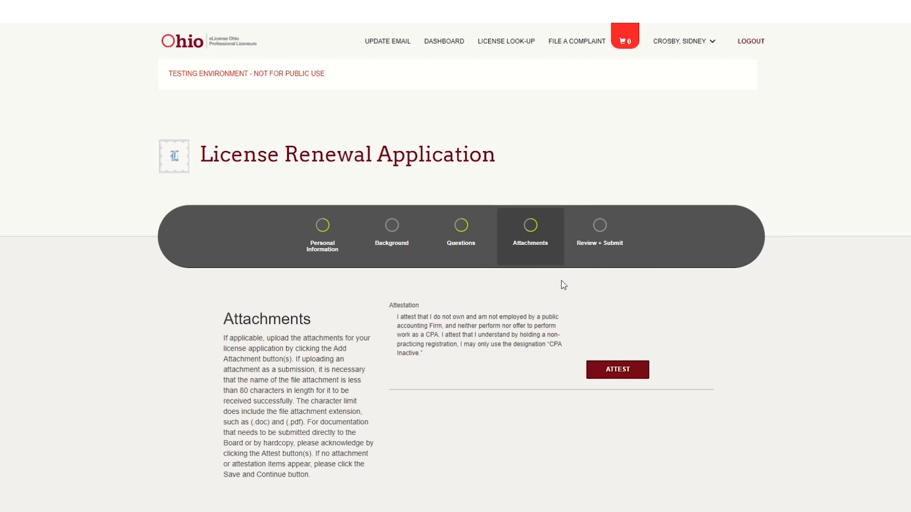
Attest to the non-practicing registration statement and save the Attachments section to continue to the final review.
scroll(563, 286, down, 2)
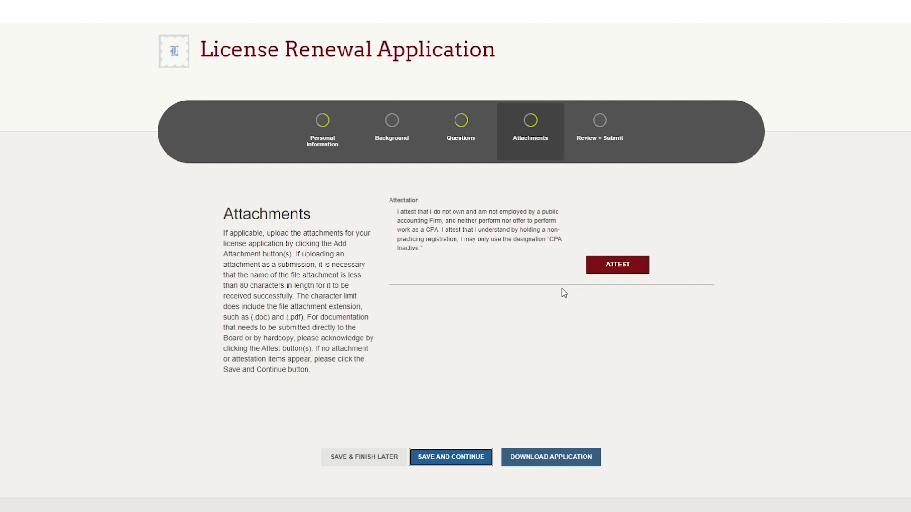
click(599, 274)
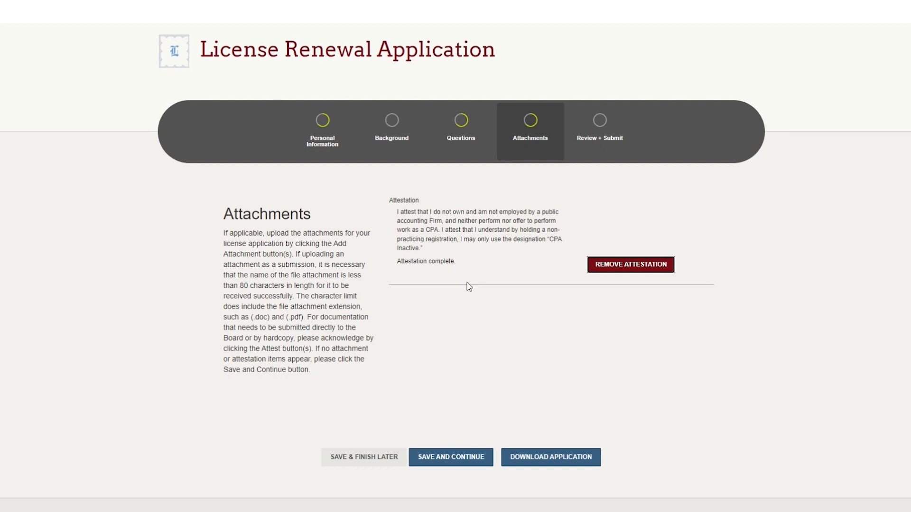
scroll(469, 286, down, 1)
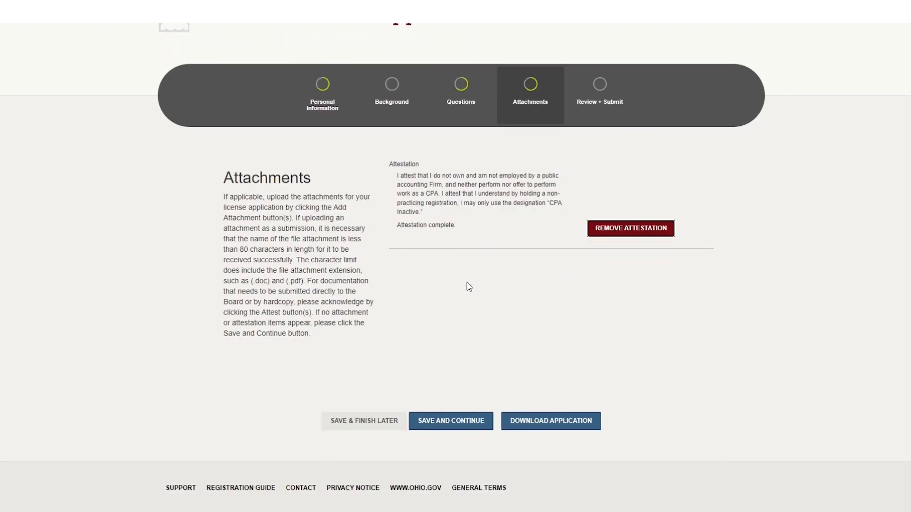
click(455, 421)
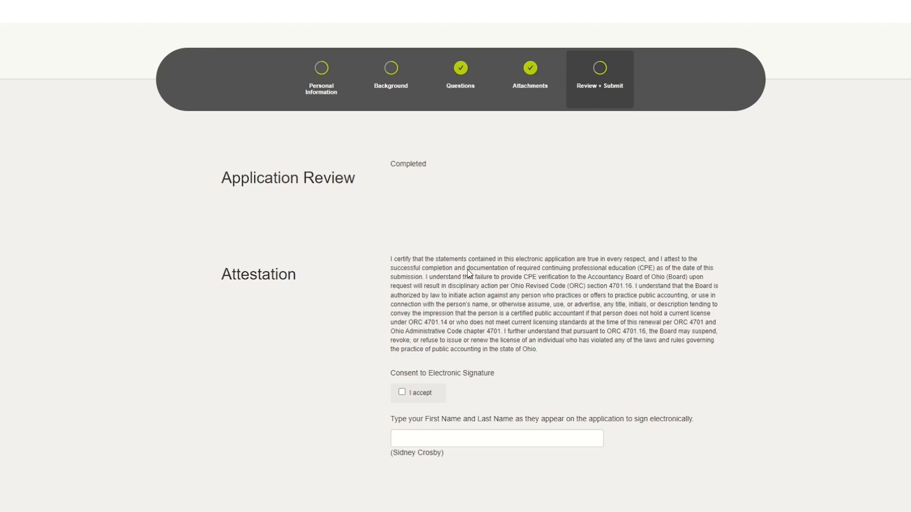
Accept the electronic signature consent, sign with the applicant's first and last name, and submit the renewal application.
scroll(468, 274, down, 3)
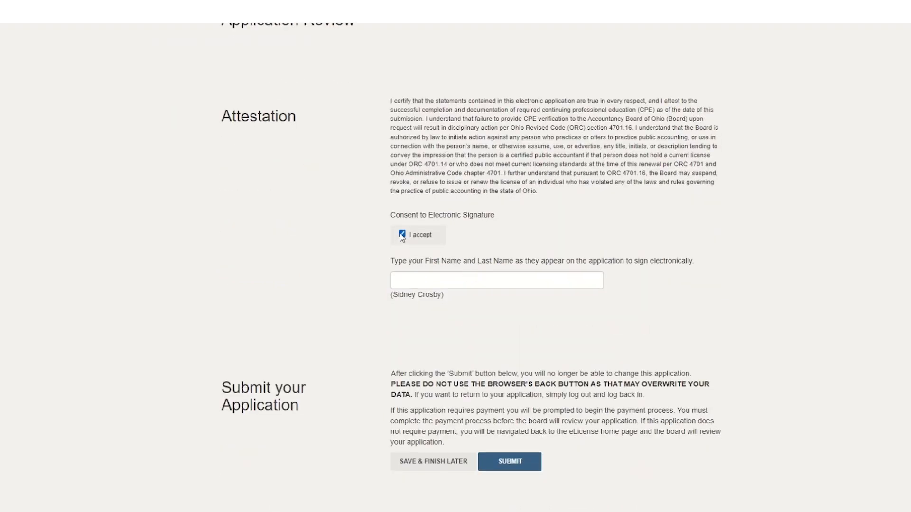
click(411, 280)
click(471, 304)
scroll(471, 304, down, 2)
scroll(471, 304, down, 1)
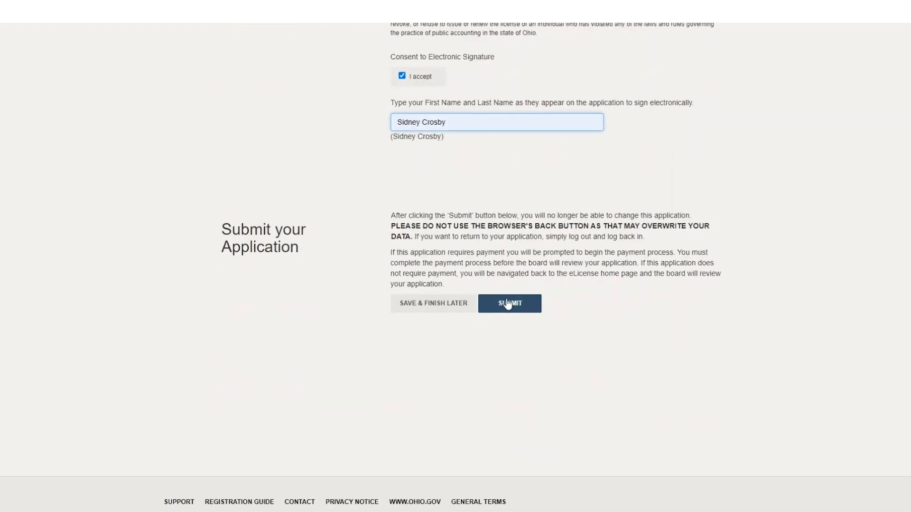
click(507, 303)
Select all outstanding Accountancy Board license renewal fees for payment.
scroll(453, 303, down, 2)
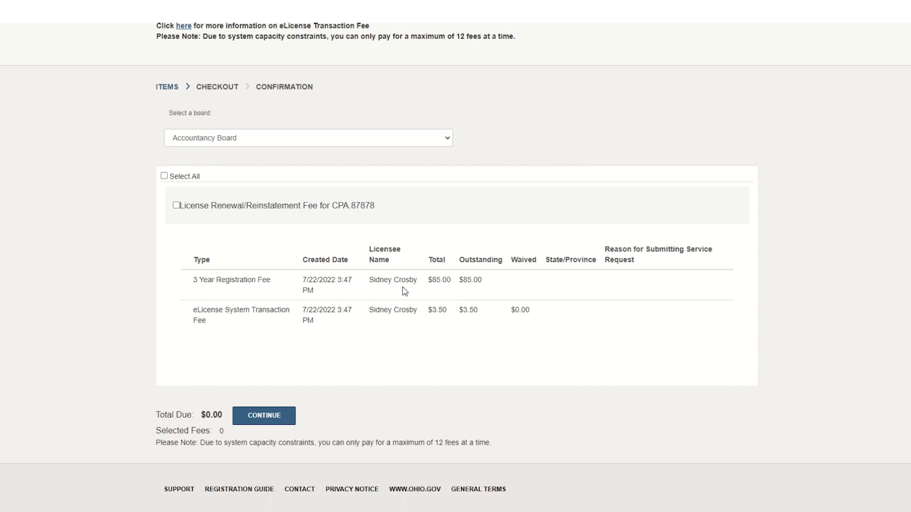
click(164, 176)
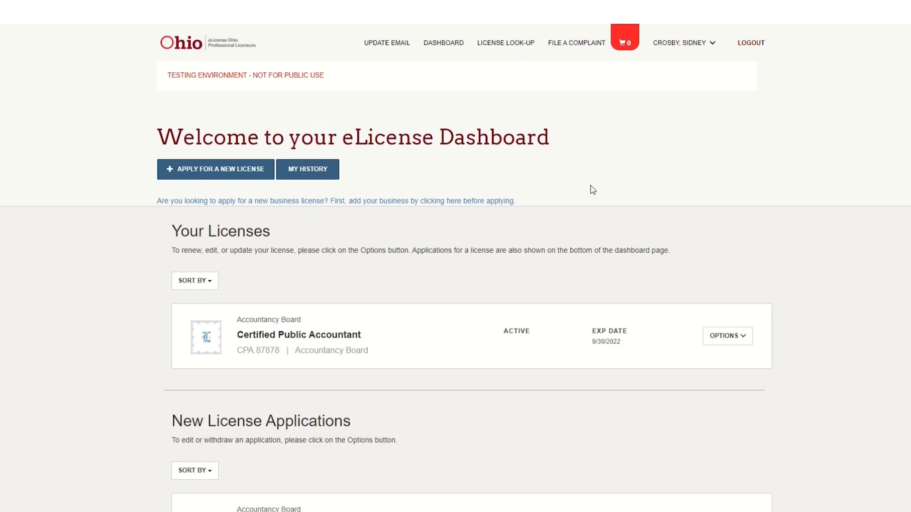
Open the available options for the active Certified Public Accountant license on the dashboard.
click(751, 343)
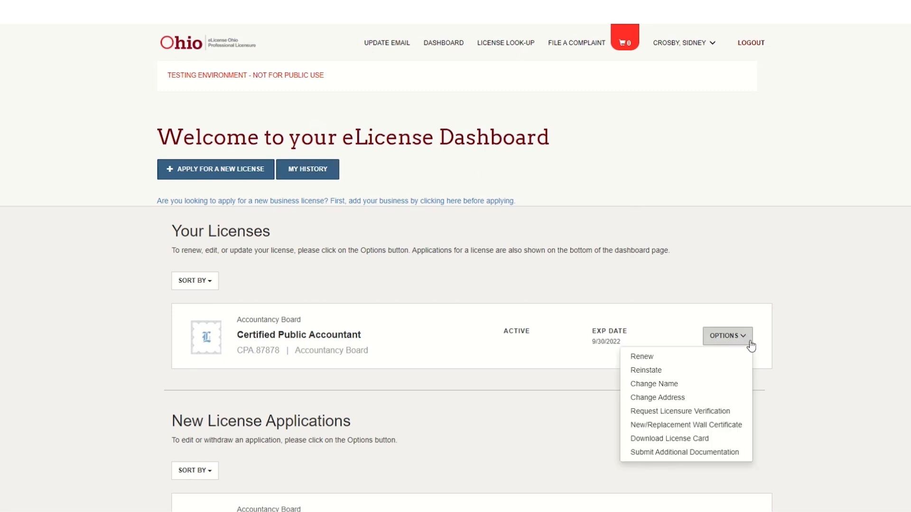